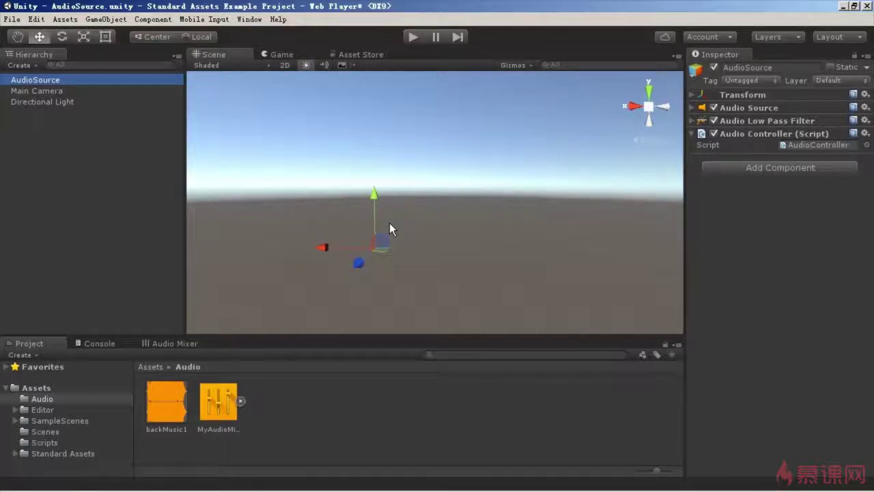
# - Browse the audio filters listed under Component > Audio, then dismiss the list
pyautogui.click(154, 19)
pyautogui.moveTo(163, 107)
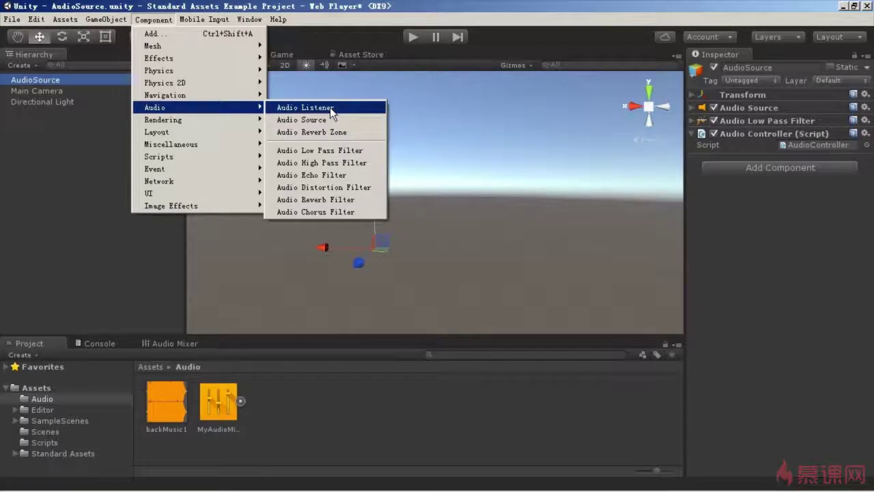
pyautogui.click(31, 156)
# - Create a test Cube from the Hierarchy's 3D Object menu
pyautogui.rightClick(31, 155)
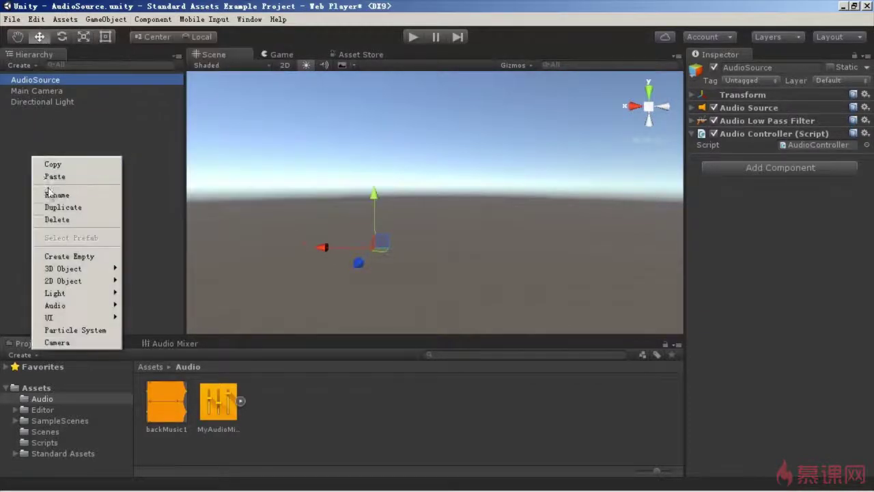
pyautogui.moveTo(63, 269)
pyautogui.click(140, 268)
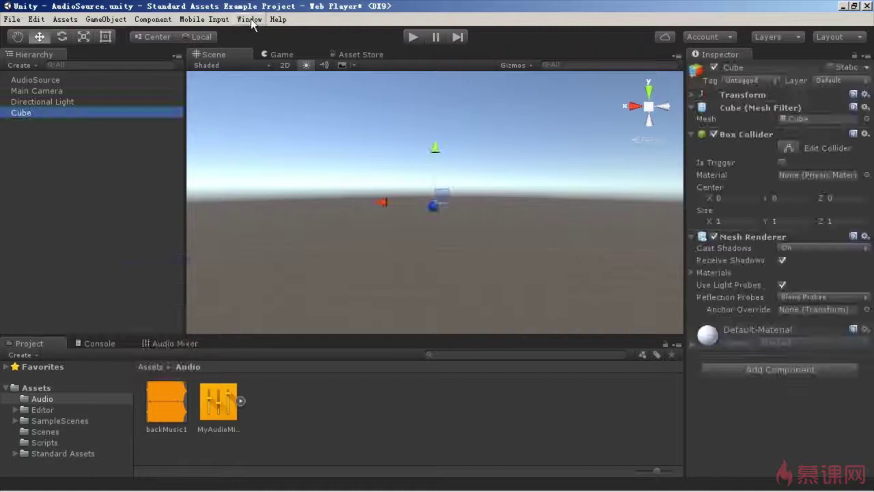
# - Try adding an Audio Low Pass Filter to the Cube, dismiss the error, and delete the Cube
pyautogui.click(158, 20)
pyautogui.moveTo(205, 107)
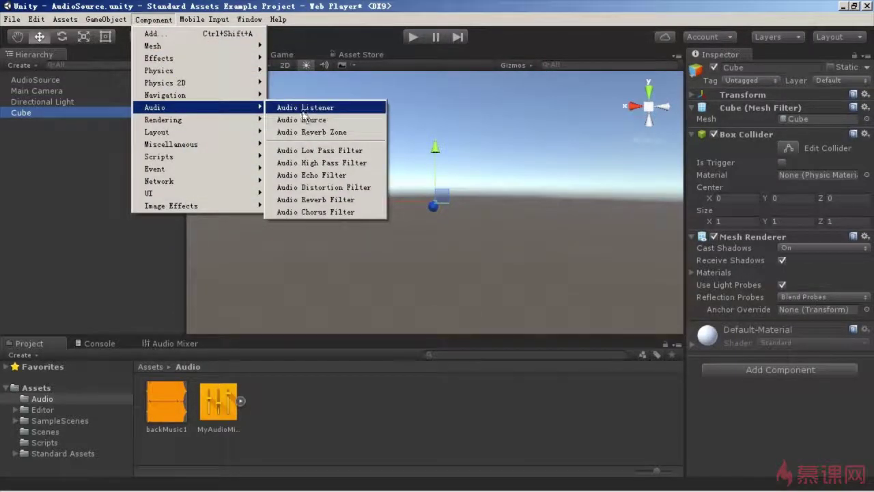
pyautogui.click(323, 150)
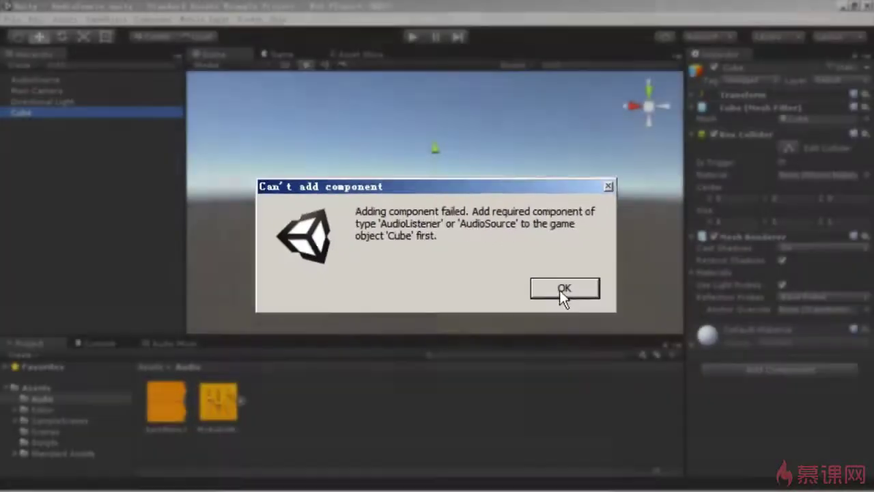
pyautogui.click(561, 292)
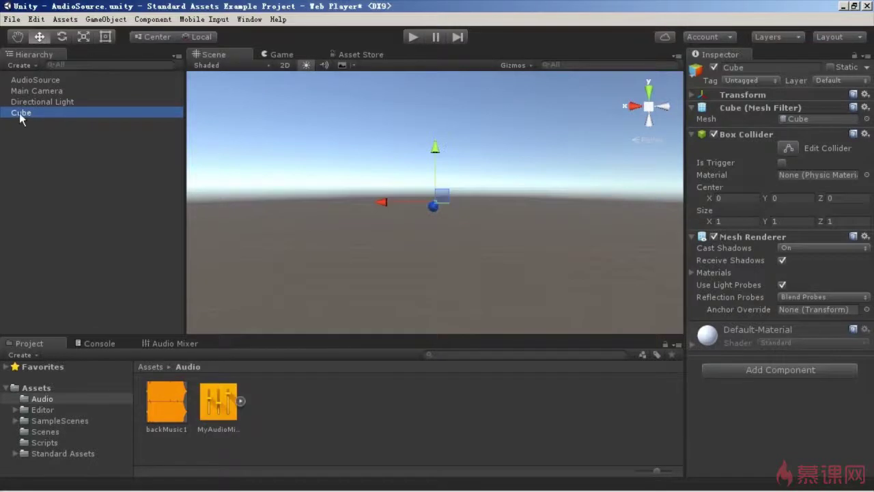
pyautogui.press('Delete')
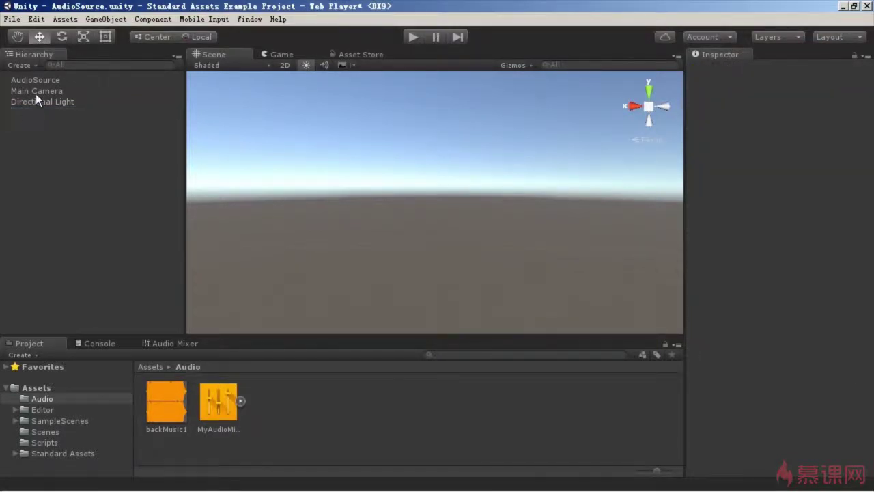
# - Select AudioSource, attempt a second Audio Low Pass Filter, and cancel the duplicate-component warning
pyautogui.click(36, 81)
pyautogui.click(153, 19)
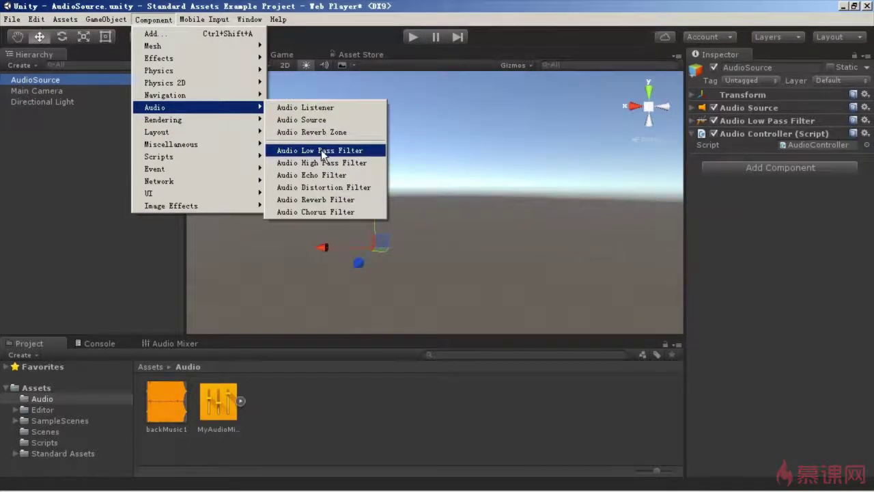
pyautogui.click(321, 151)
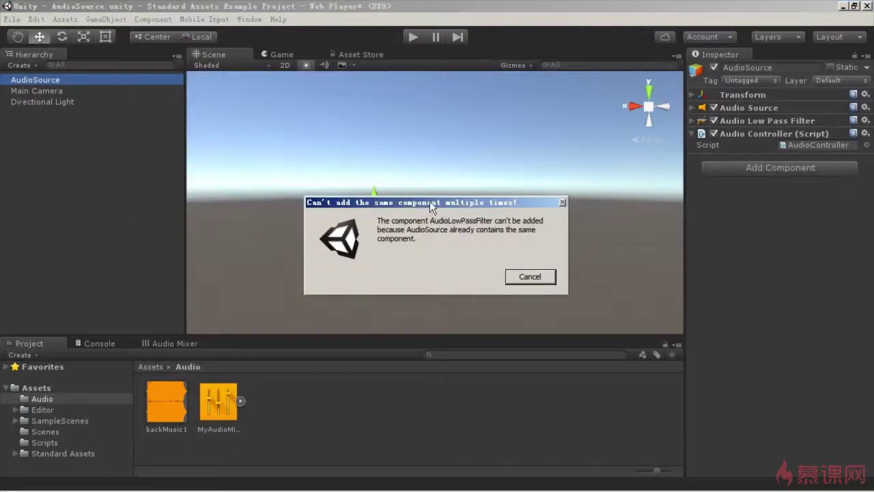
pyautogui.moveTo(431, 207); pyautogui.dragTo(440, 148)
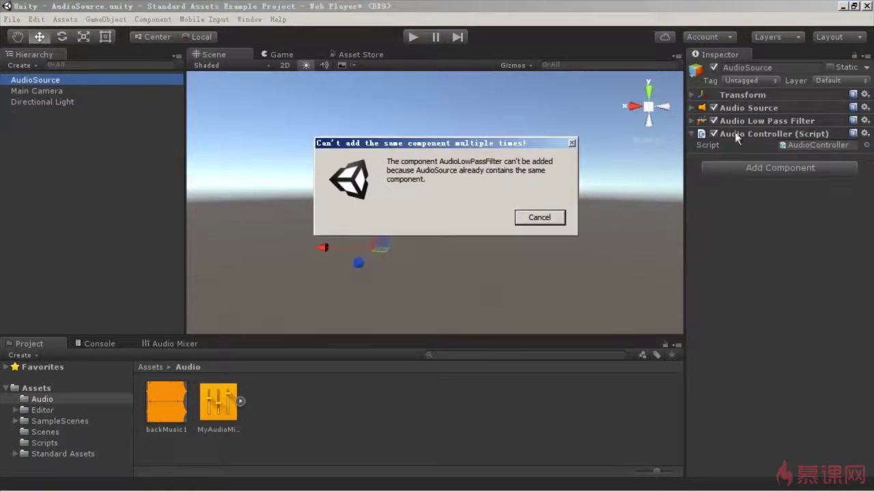
pyautogui.click(538, 218)
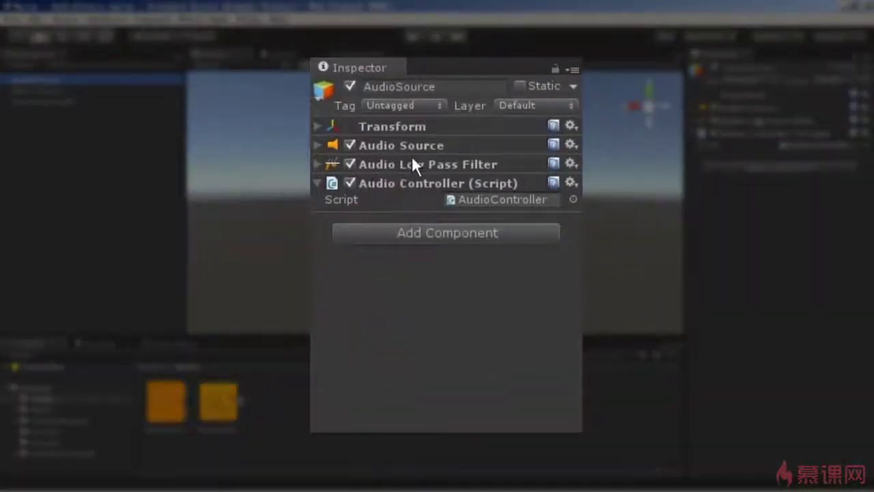
# - Set the low-pass filter's Cutoff Frequency to 7933, leaving Lowpass Resonance at 1
pyautogui.click(316, 164)
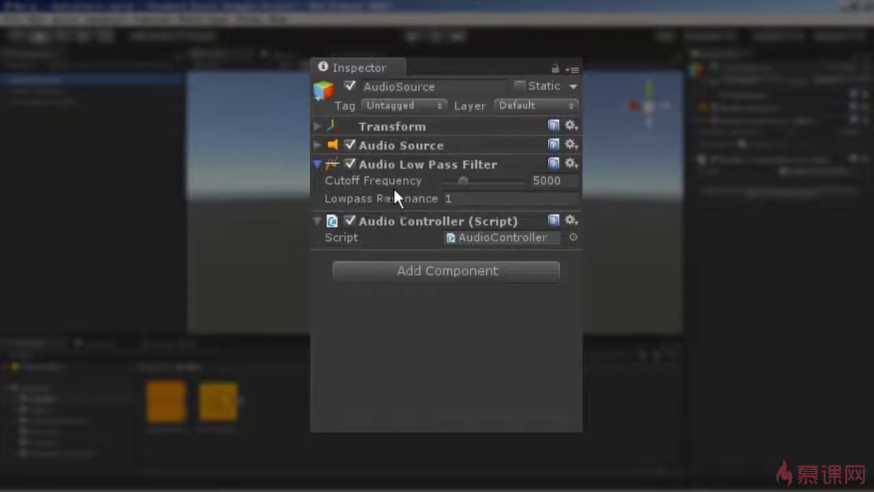
pyautogui.moveTo(471, 182)
pyautogui.mouseDown()
pyautogui.moveTo(483, 181)
pyautogui.moveTo(473, 181)
pyautogui.mouseUp()
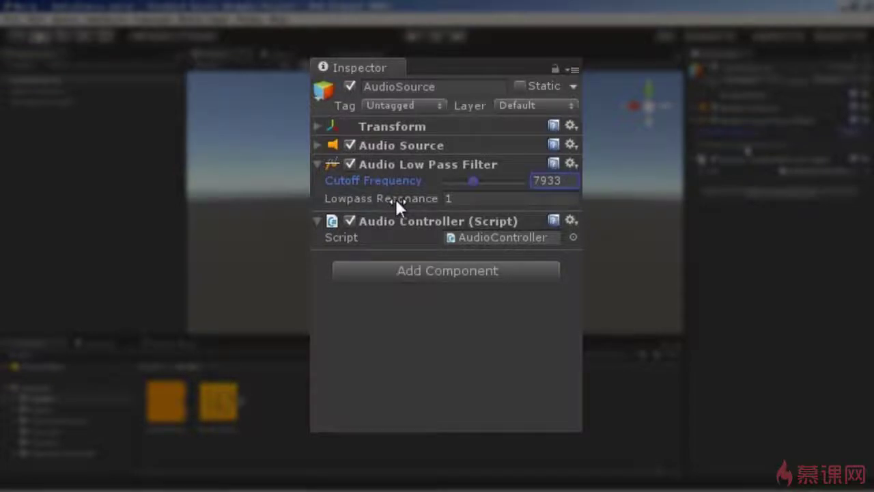
pyautogui.moveTo(426, 200); pyautogui.dragTo(429, 202)
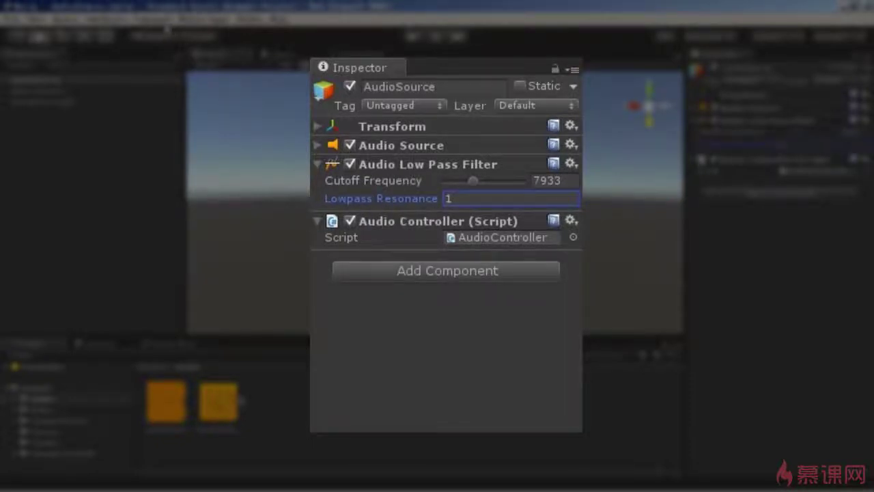
pyautogui.click(154, 19)
# - Add an Audio High Pass Filter (cutoff 5000) to AudioSource
pyautogui.moveTo(164, 120)
pyautogui.moveTo(212, 108)
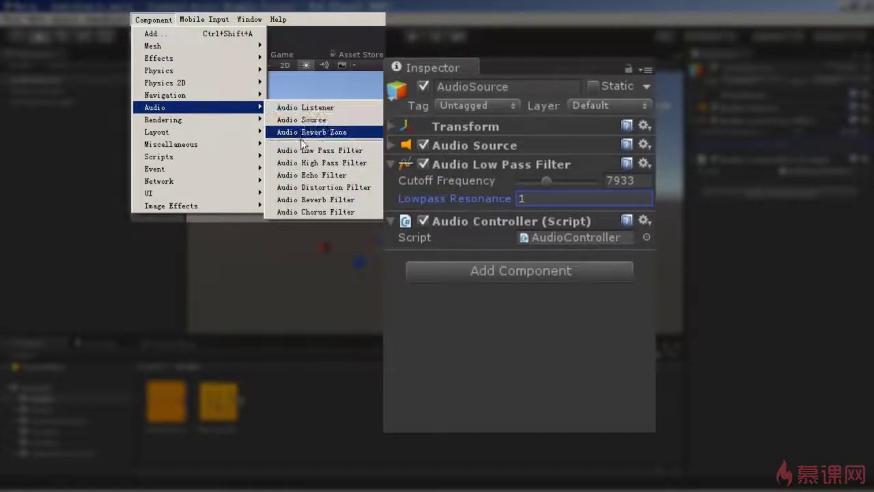
pyautogui.click(322, 164)
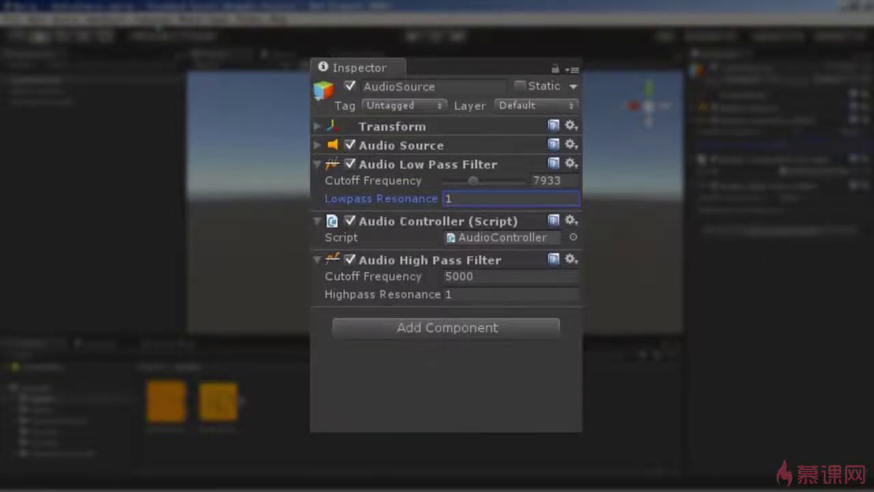
# - Add an Audio Echo Filter with 500 delay to AudioSource
pyautogui.click(147, 20)
pyautogui.moveTo(181, 108)
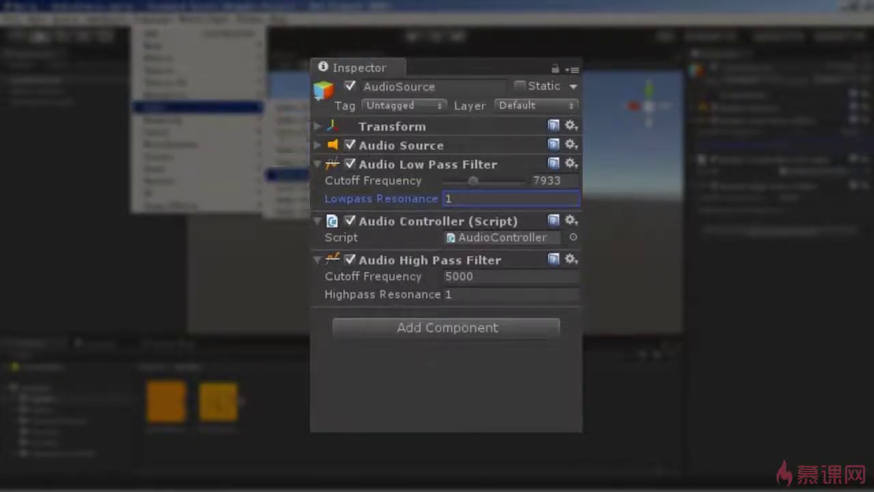
pyautogui.click(287, 174)
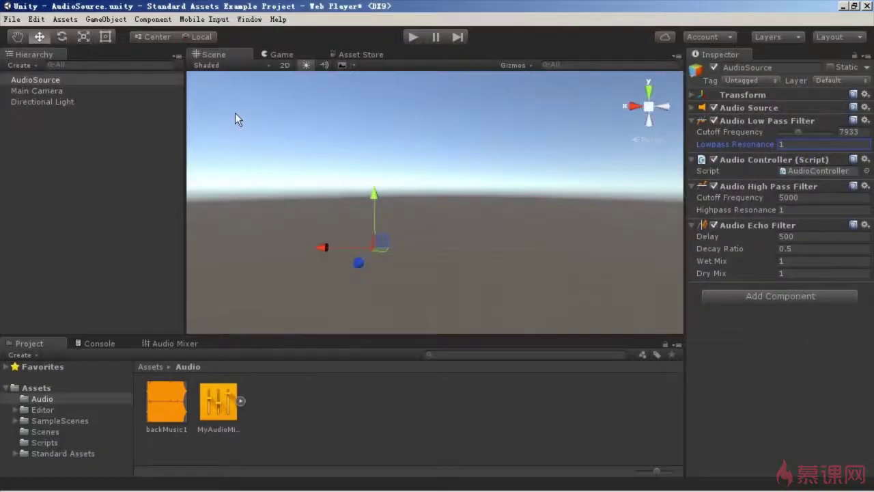
# - Add an Audio Distortion Filter with Distortion Level 0.55, then enter play mode
pyautogui.click(153, 19)
pyautogui.moveTo(191, 121)
pyautogui.moveTo(205, 108)
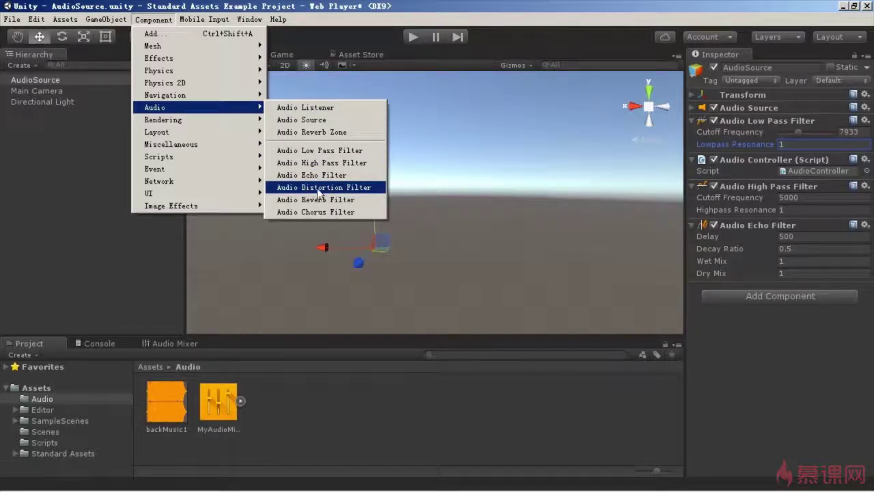
pyautogui.click(340, 188)
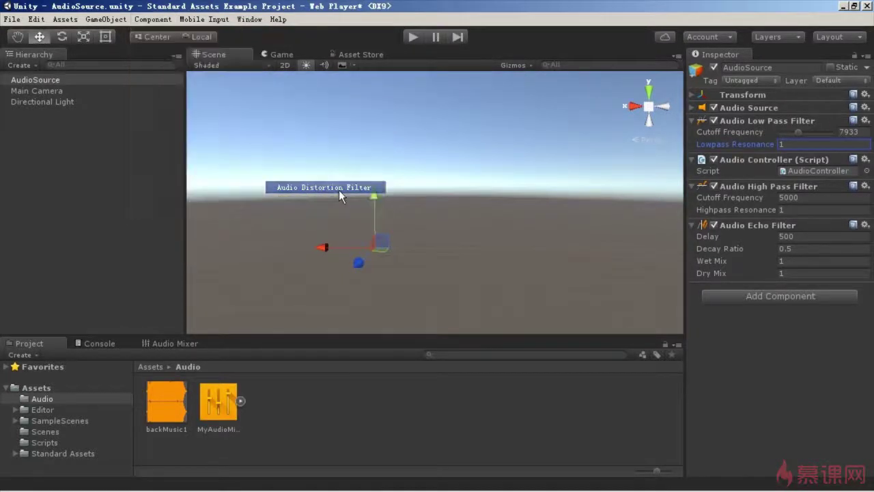
pyautogui.moveTo(729, 301); pyautogui.dragTo(745, 307)
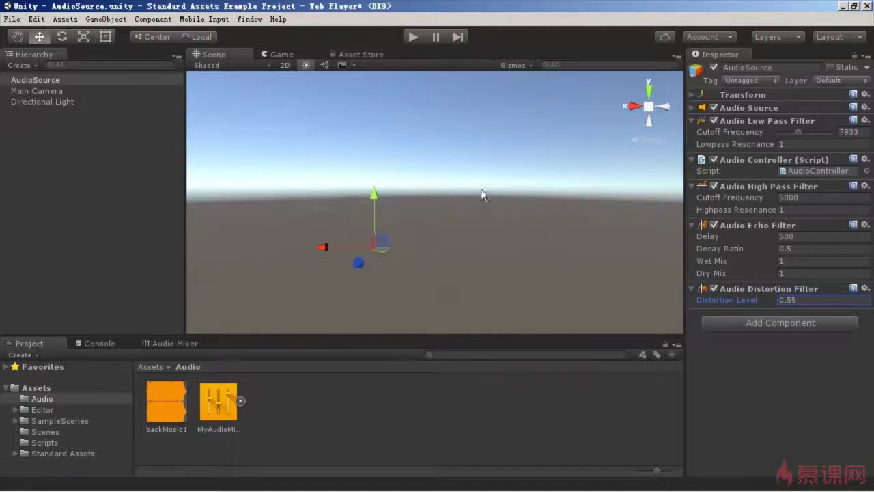
pyautogui.click(412, 37)
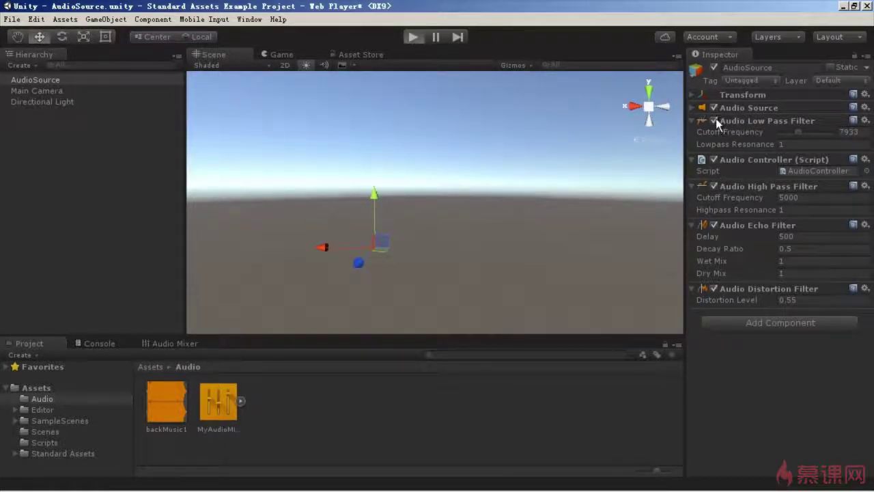
pyautogui.hotkey('ctrl', 'p')
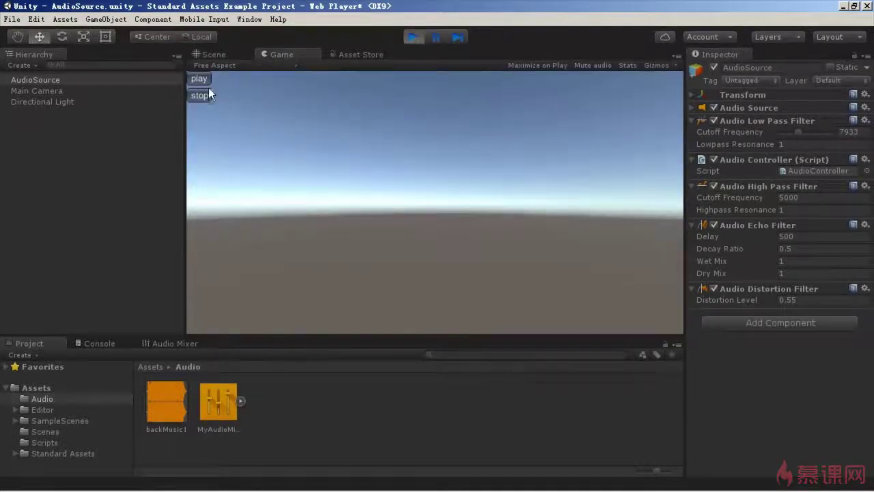
pyautogui.click(201, 83)
pyautogui.moveTo(740, 301)
pyautogui.mouseDown()
pyautogui.moveTo(749, 305)
pyautogui.moveTo(725, 301)
pyautogui.moveTo(739, 299)
pyautogui.mouseUp()
pyautogui.click(712, 287)
pyautogui.click(714, 225)
pyautogui.click(714, 186)
pyautogui.click(713, 120)
pyautogui.moveTo(715, 302)
pyautogui.mouseDown()
pyautogui.moveTo(743, 302)
pyautogui.moveTo(726, 301)
pyautogui.mouseUp()
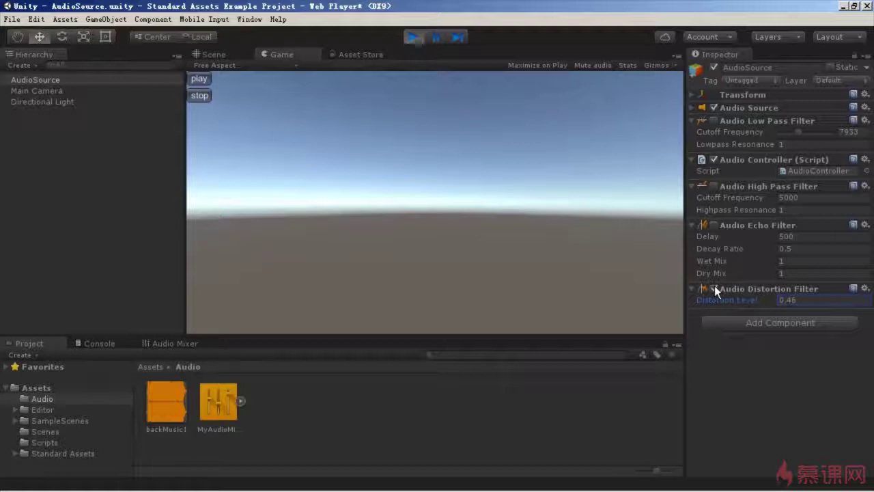
pyautogui.click(715, 288)
pyautogui.click(200, 82)
pyautogui.click(200, 83)
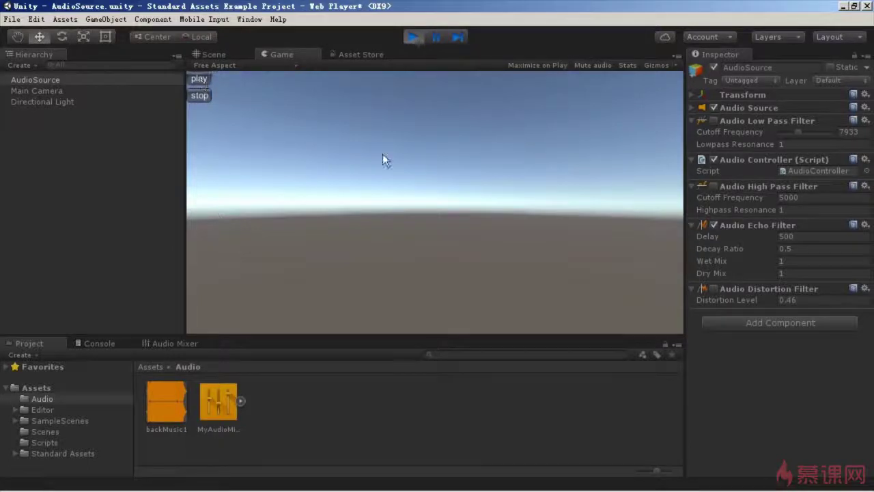
pyautogui.click(716, 237)
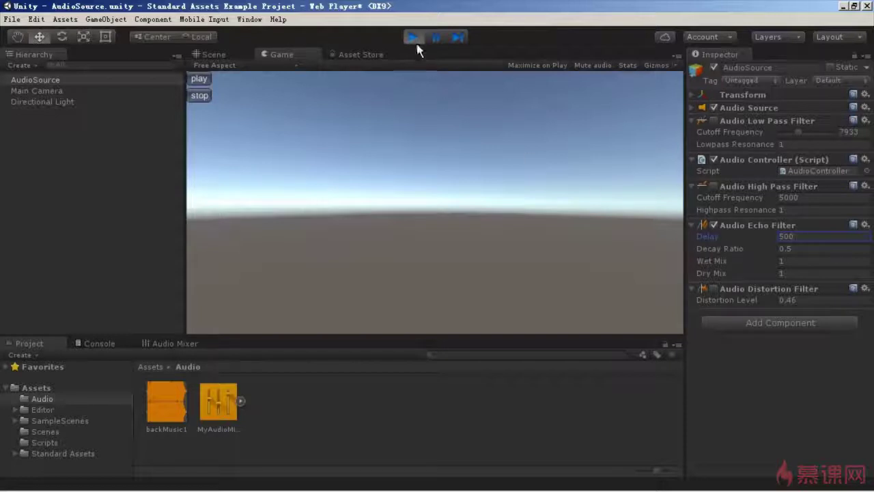
pyautogui.click(414, 38)
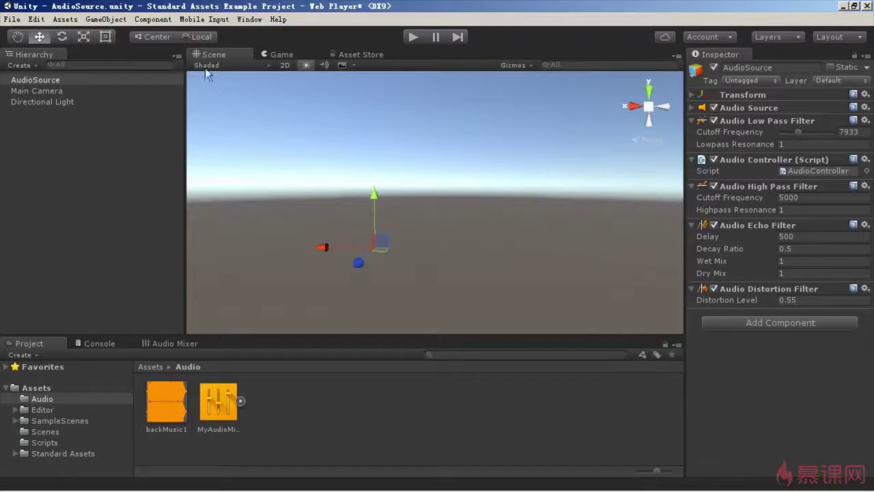
# - Add an Audio Reverb Filter with the default User preset to AudioSource
pyautogui.click(153, 19)
pyautogui.moveTo(179, 142)
pyautogui.moveTo(170, 107)
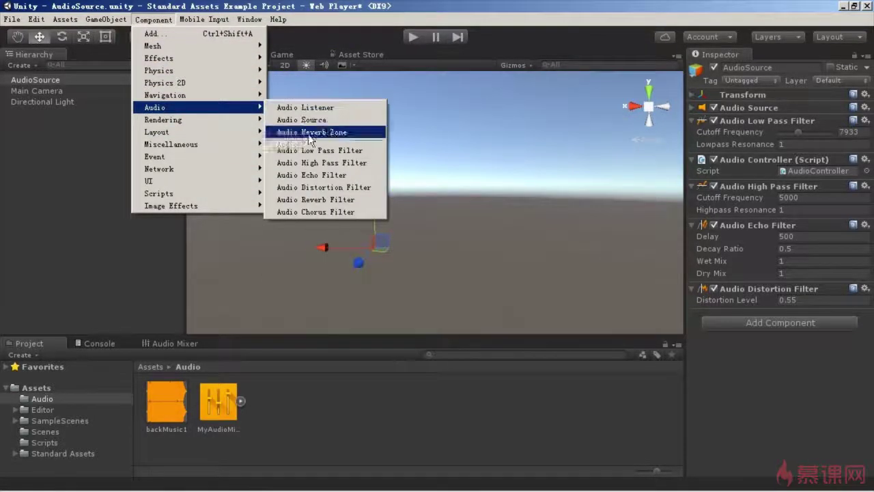
pyautogui.click(316, 200)
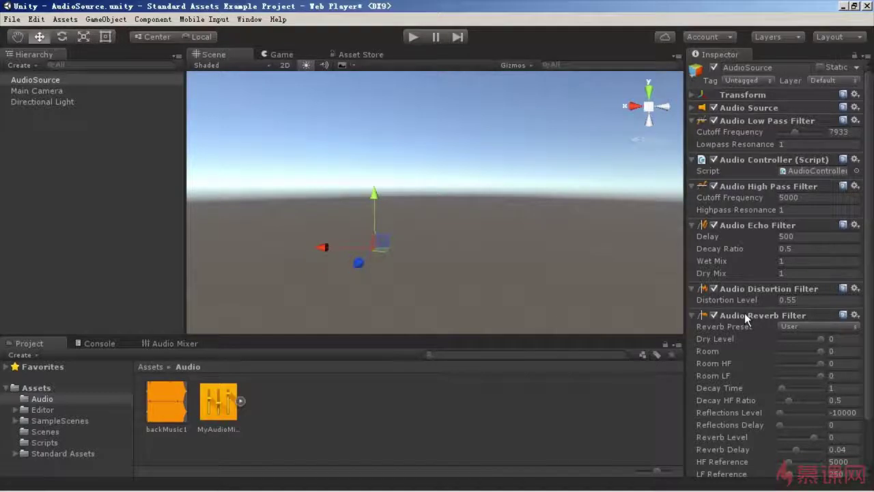
# - Collapse the Reverb and Distortion filter foldouts in the Inspector
pyautogui.scroll(-2, 753, 321)
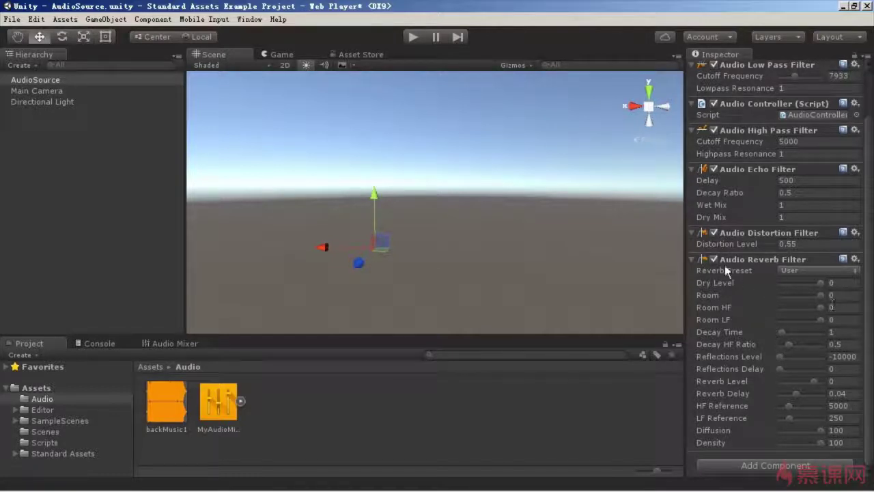
pyautogui.click(692, 260)
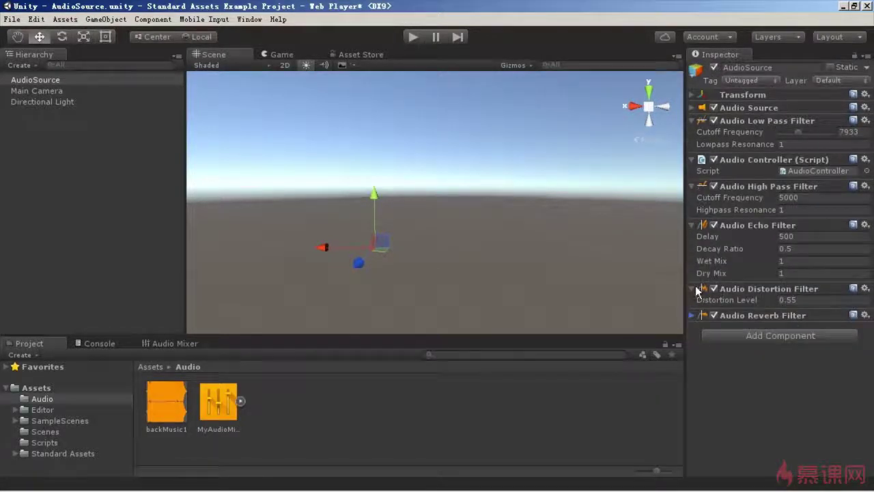
pyautogui.click(692, 288)
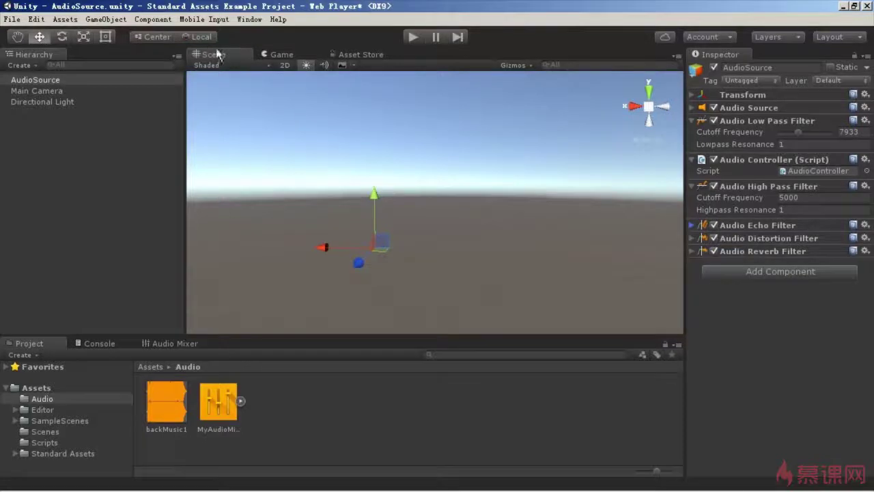
pyautogui.click(153, 19)
pyautogui.moveTo(168, 107)
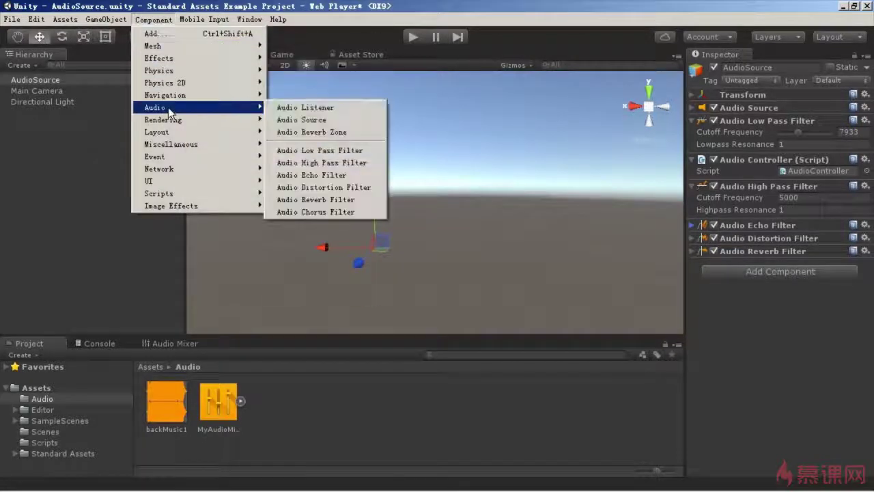
# - Add an Audio Chorus Filter and raise its Depth to 0.46
pyautogui.click(321, 213)
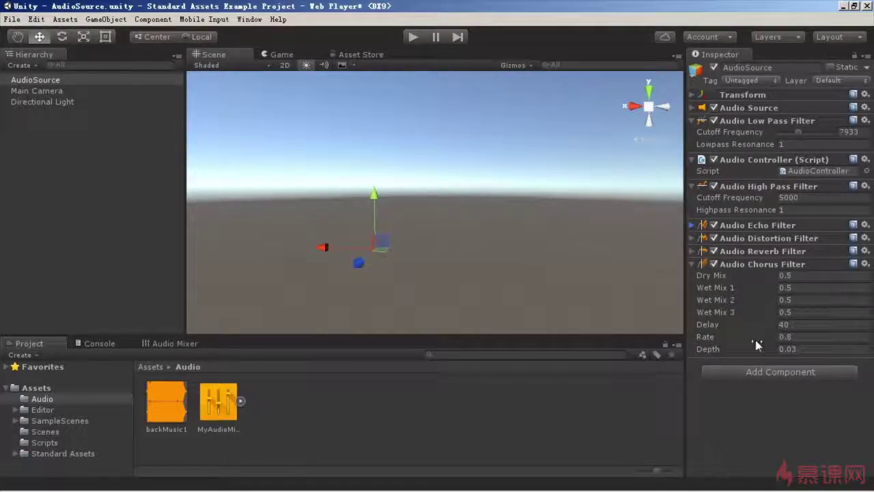
pyautogui.moveTo(741, 353); pyautogui.dragTo(744, 350)
# - Disable the Reverb, Echo, High Pass and Low Pass filters
pyautogui.click(714, 251)
pyautogui.click(714, 225)
pyautogui.click(713, 120)
pyautogui.click(715, 186)
# - Run the scene to hear the chorus effect, stop the music, then exit play mode
pyautogui.click(412, 36)
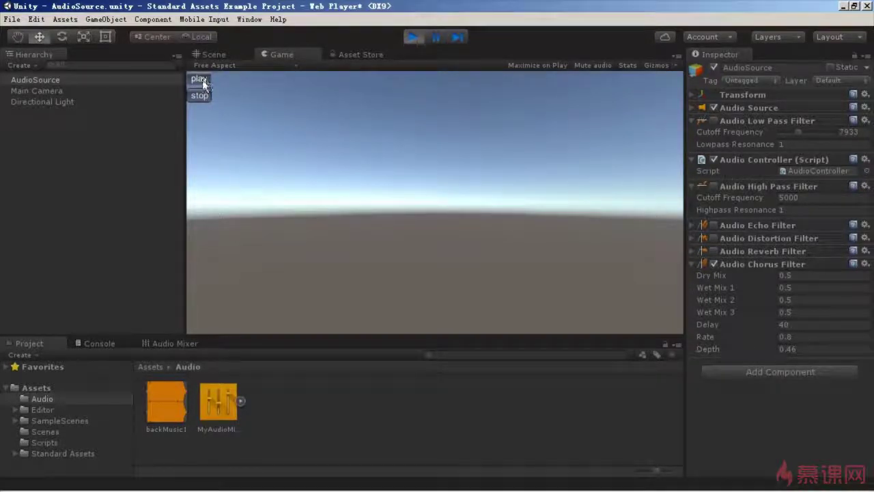
pyautogui.click(203, 100)
pyautogui.click(407, 43)
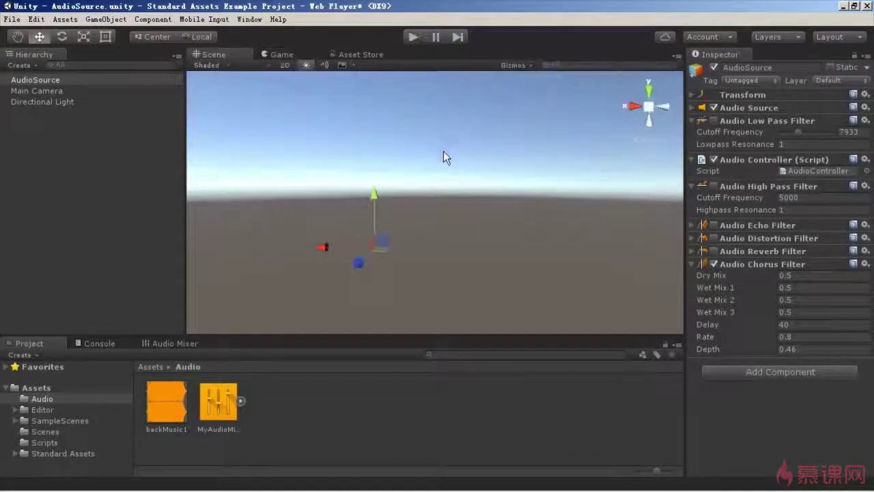